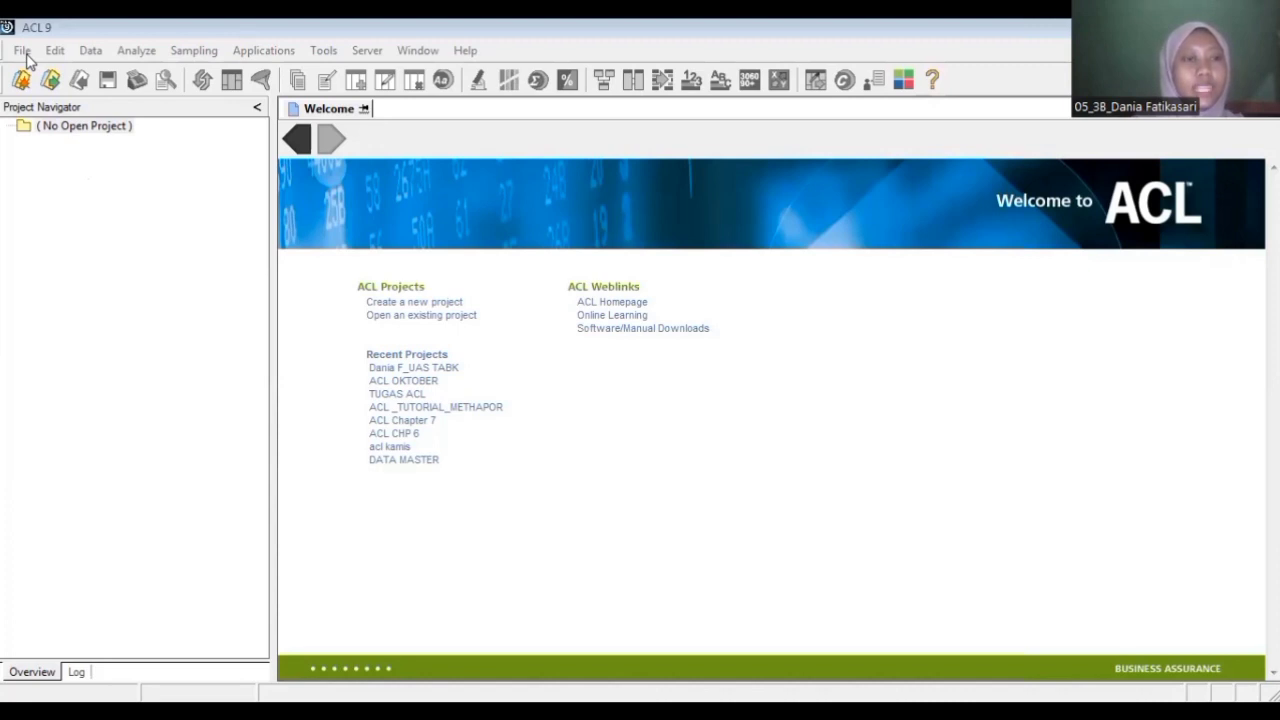
Step: Start a new project and choose the Documents library as its save location
{"action": "left_click", "coordinate": [22, 50]}
{"action": "mouse_move", "coordinate": [46, 73]}
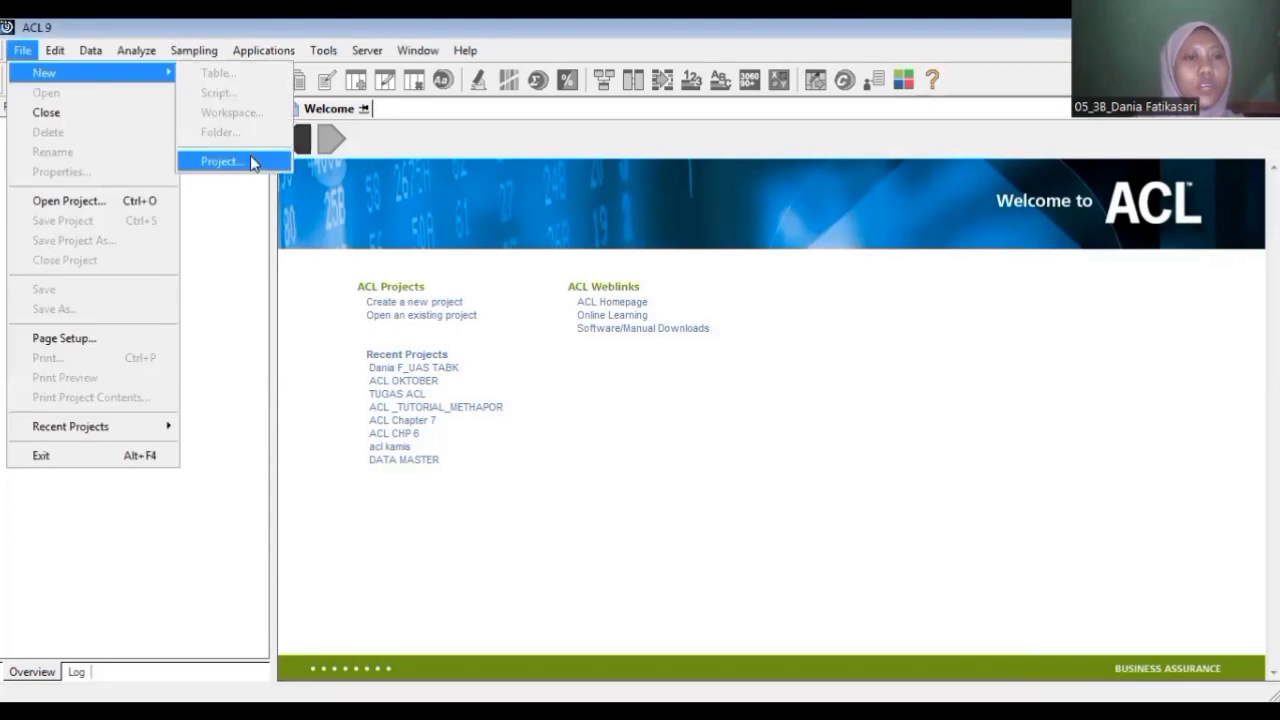
{"action": "left_click", "coordinate": [228, 161]}
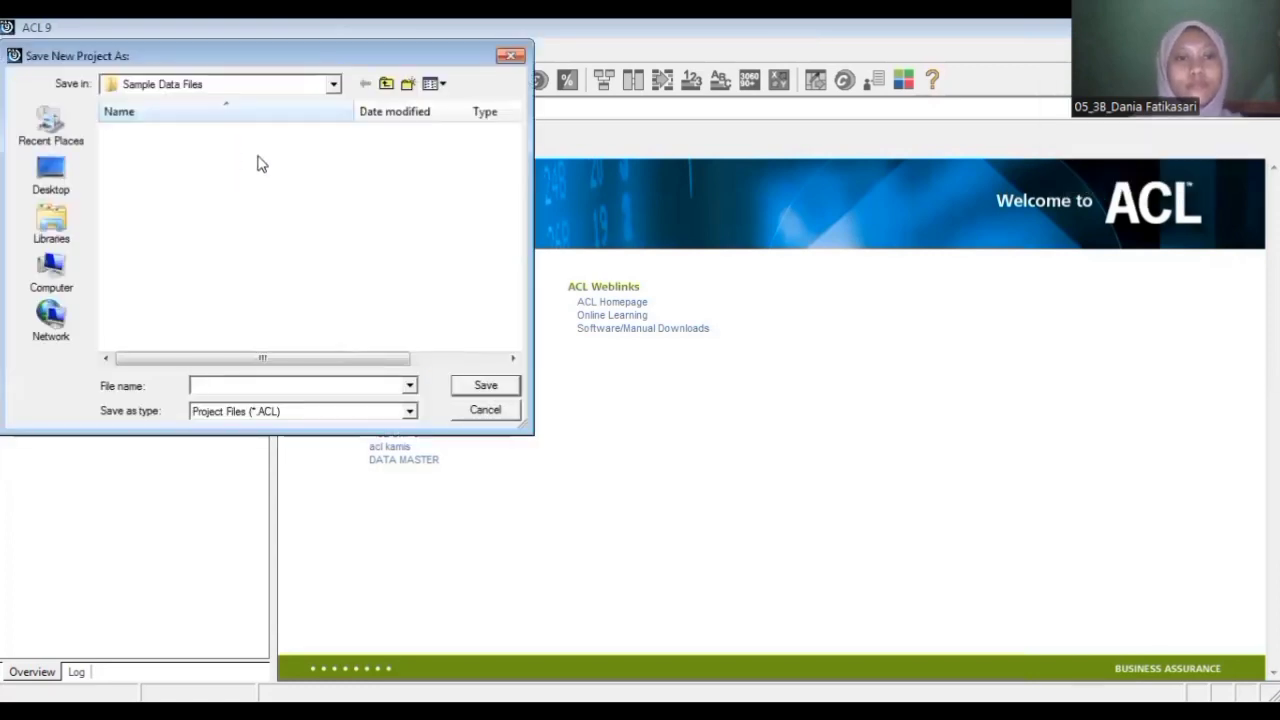
{"action": "left_click", "coordinate": [335, 85]}
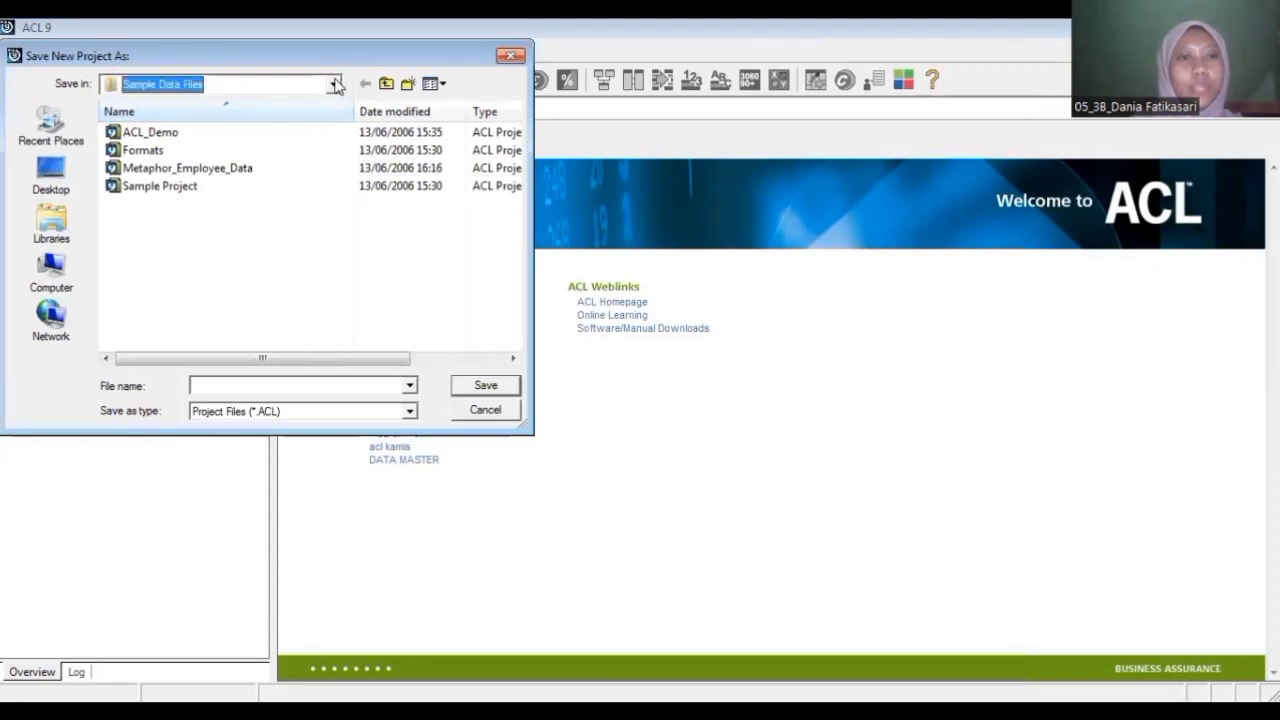
{"action": "left_click", "coordinate": [335, 85]}
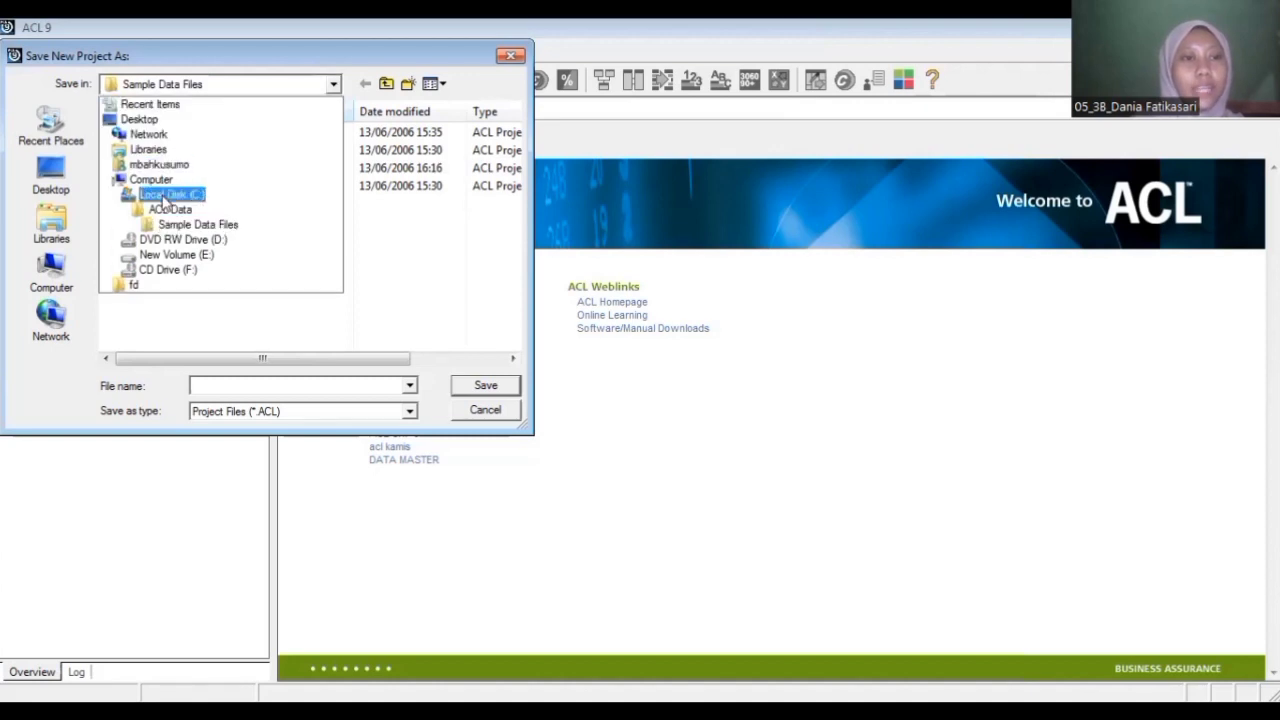
{"action": "left_click", "coordinate": [164, 196]}
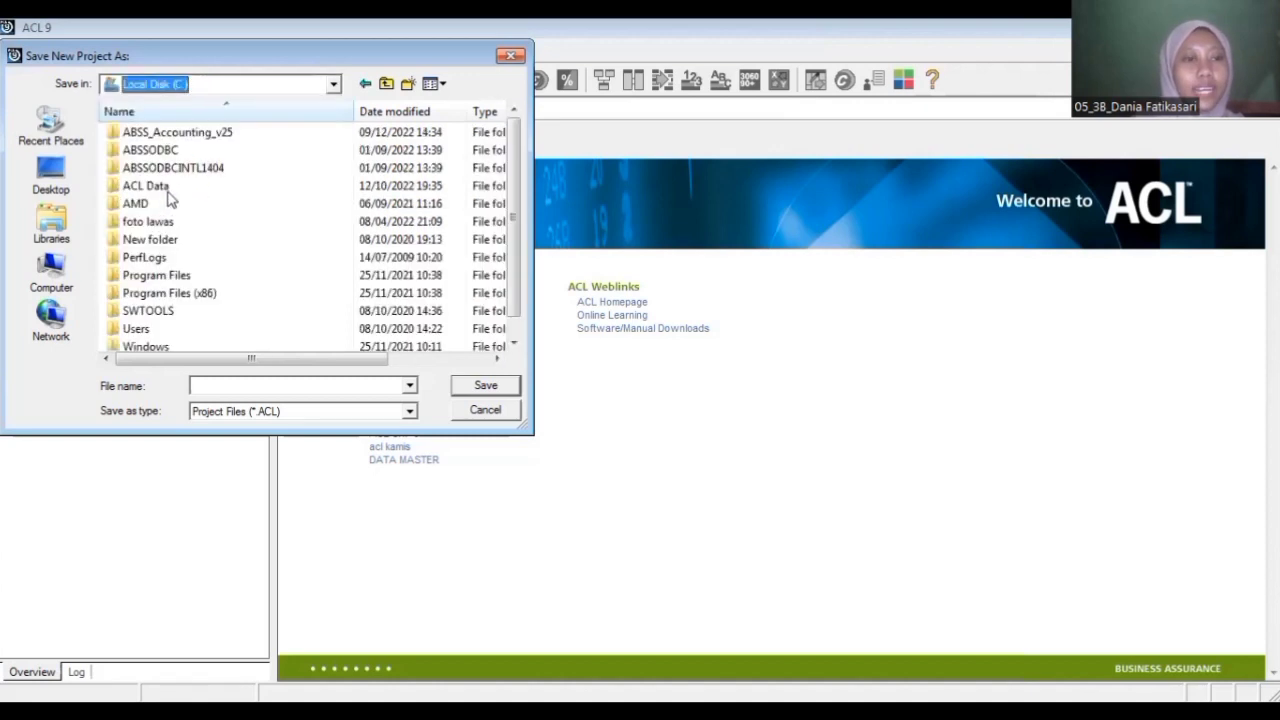
{"action": "left_click", "coordinate": [335, 85]}
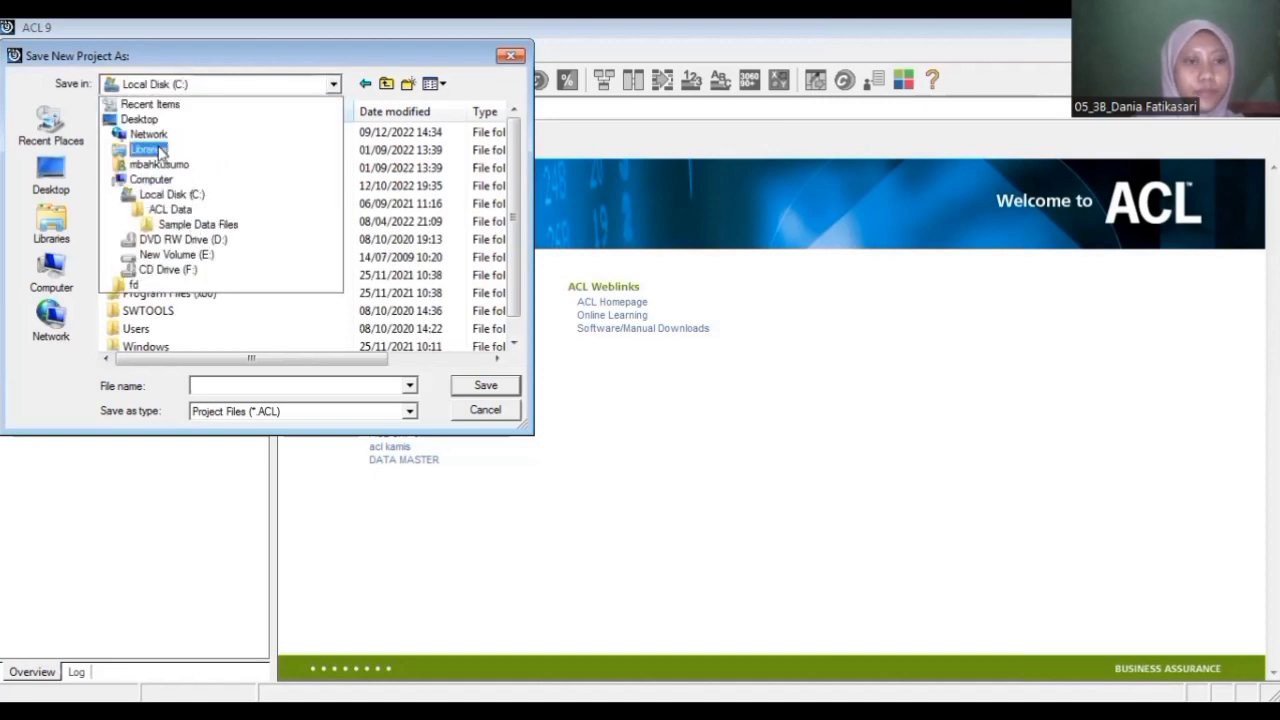
{"action": "left_click", "coordinate": [160, 152]}
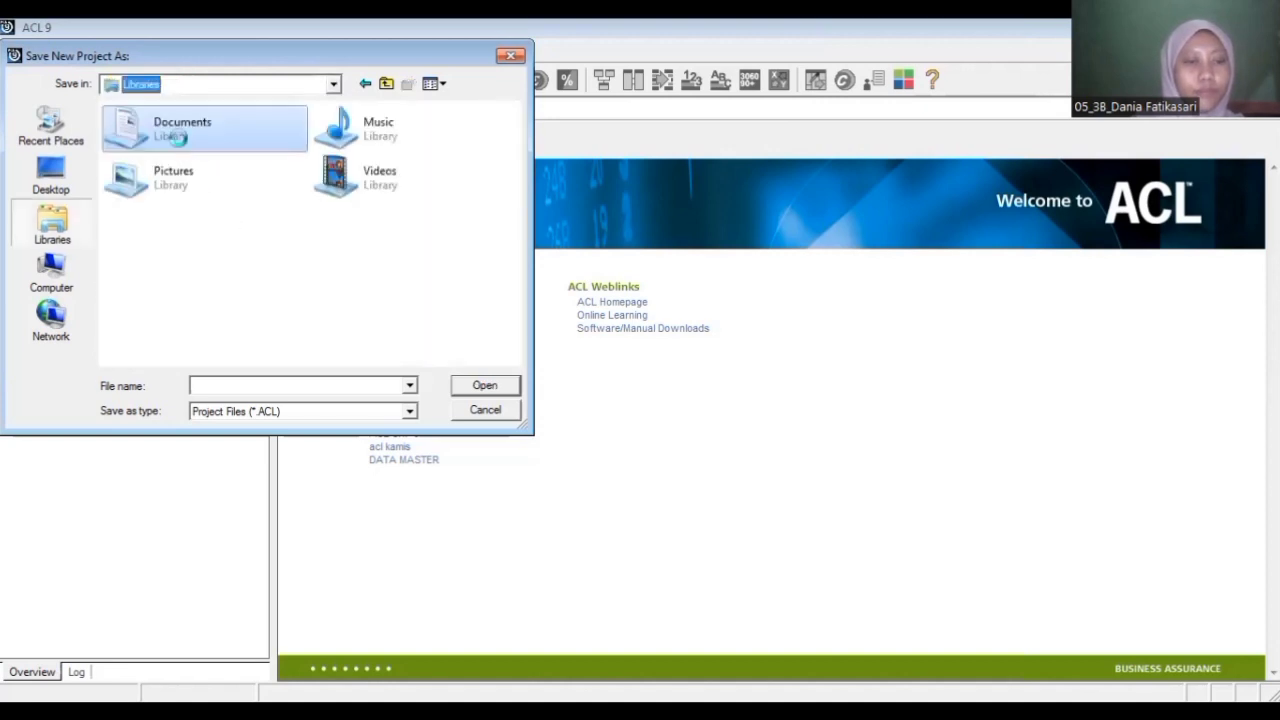
{"action": "double_click", "coordinate": [182, 146]}
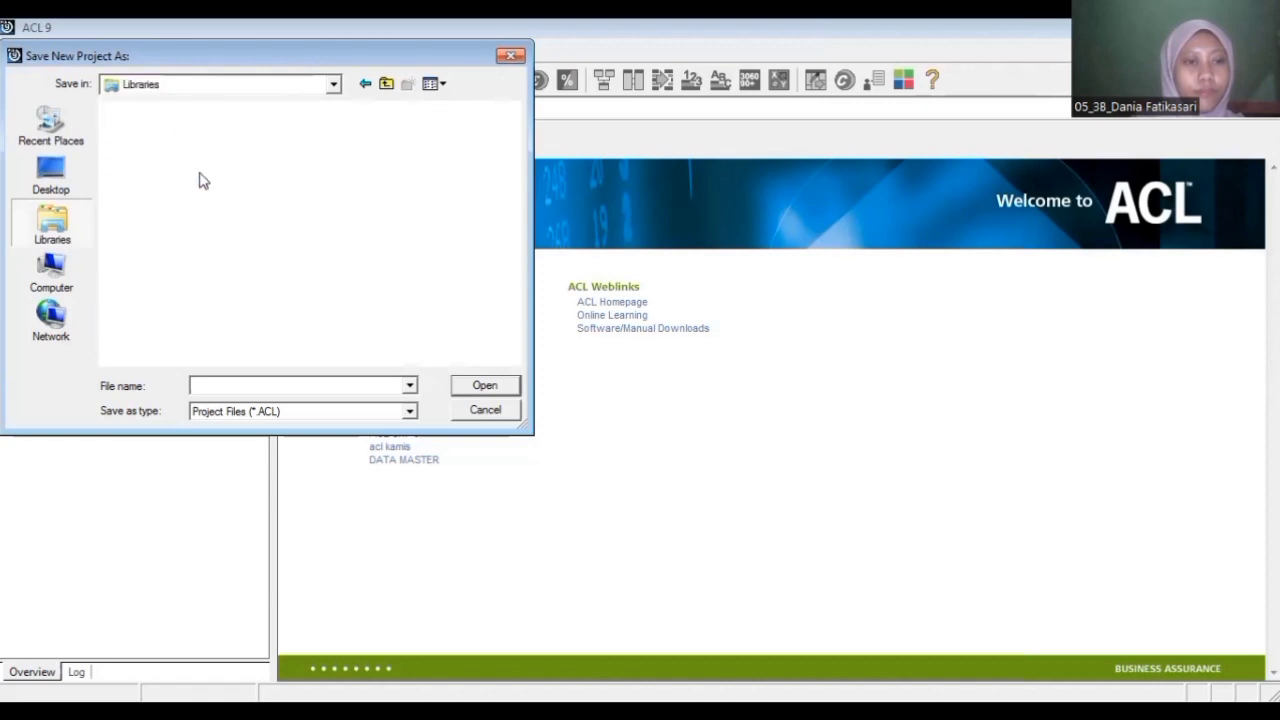
Step: Name the new project with the student's full name followed by "_UAS TABK" and save it
{"action": "left_click", "coordinate": [212, 386]}
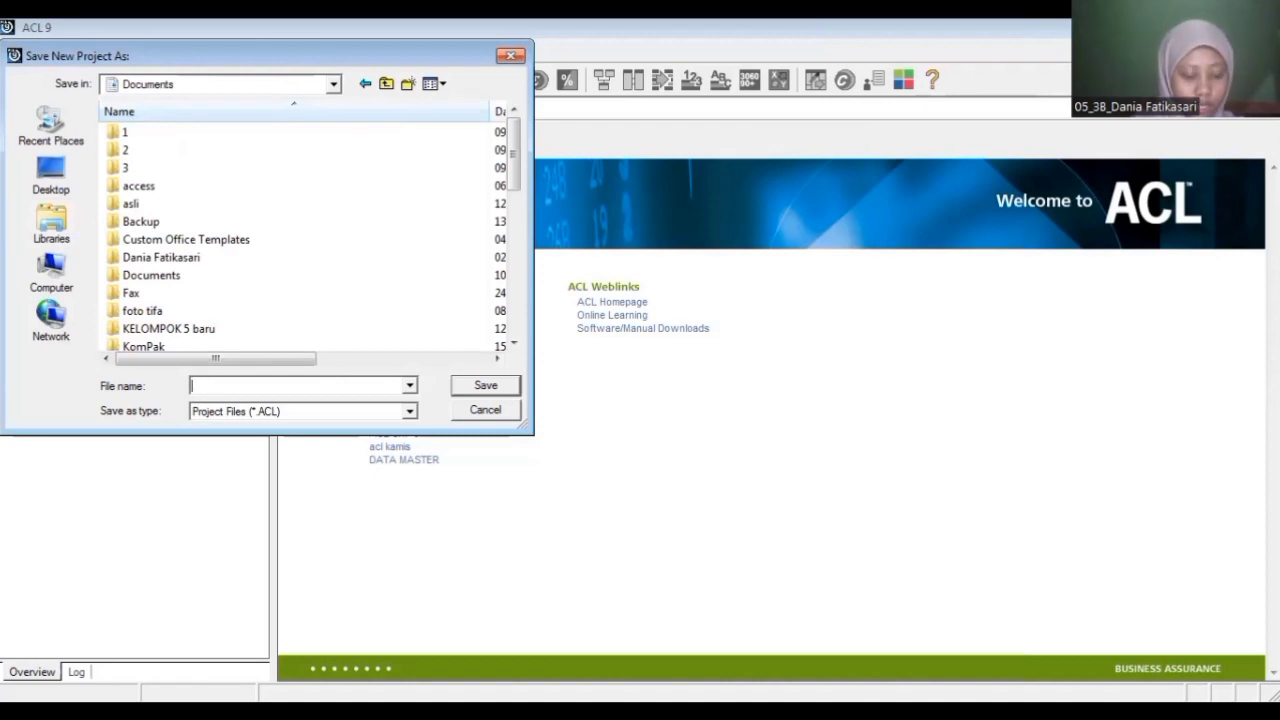
{"action": "type", "text": "DANIA FATIKASARI"}
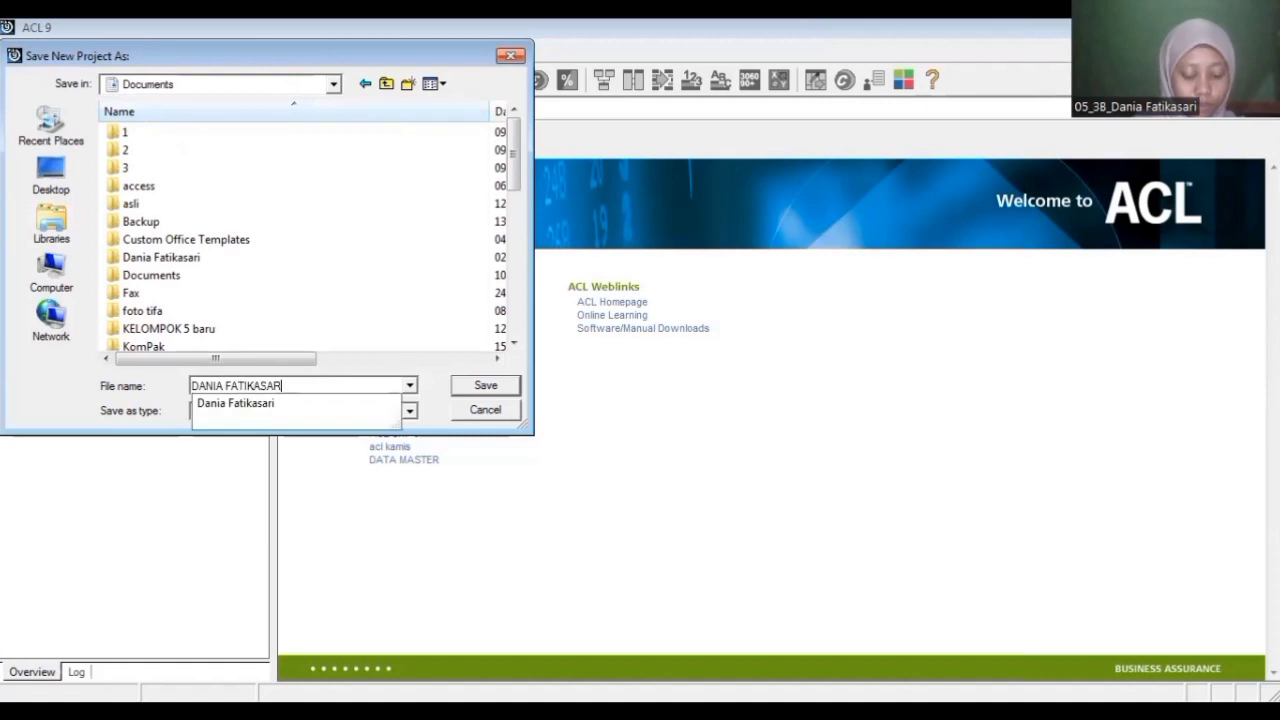
{"action": "type", "text": "_"}
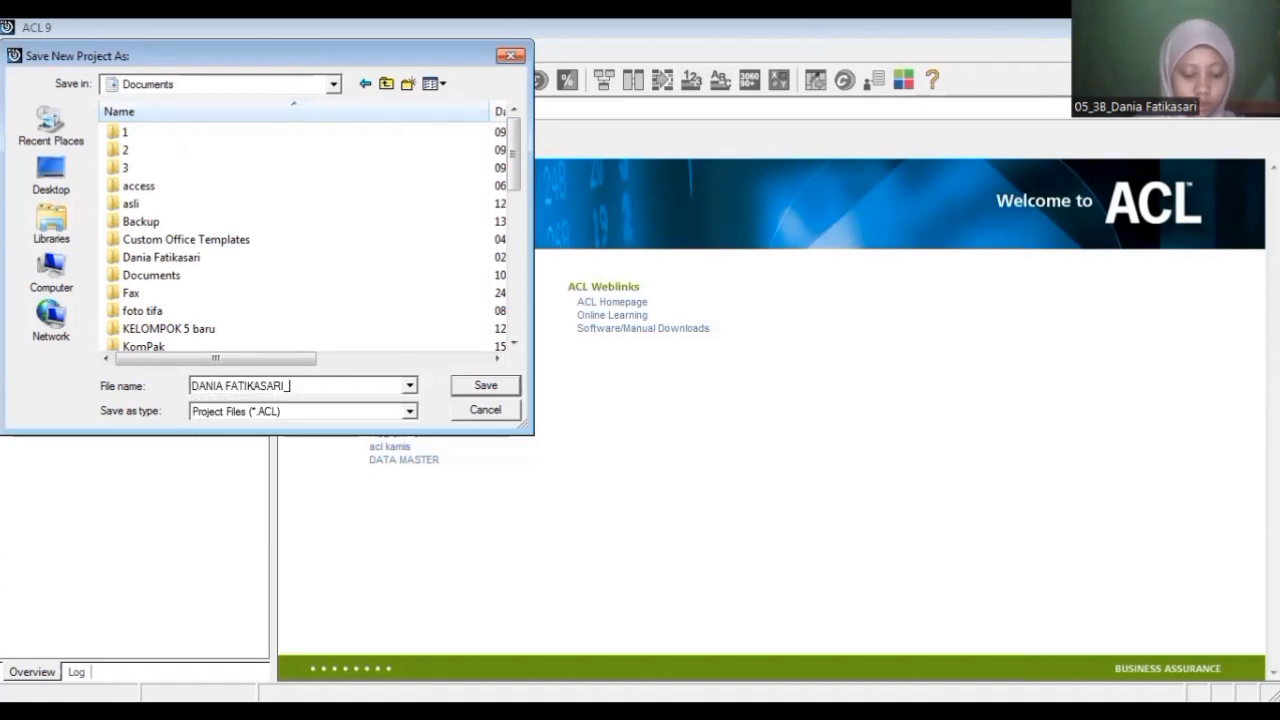
{"action": "type", "text": "UAS TABK"}
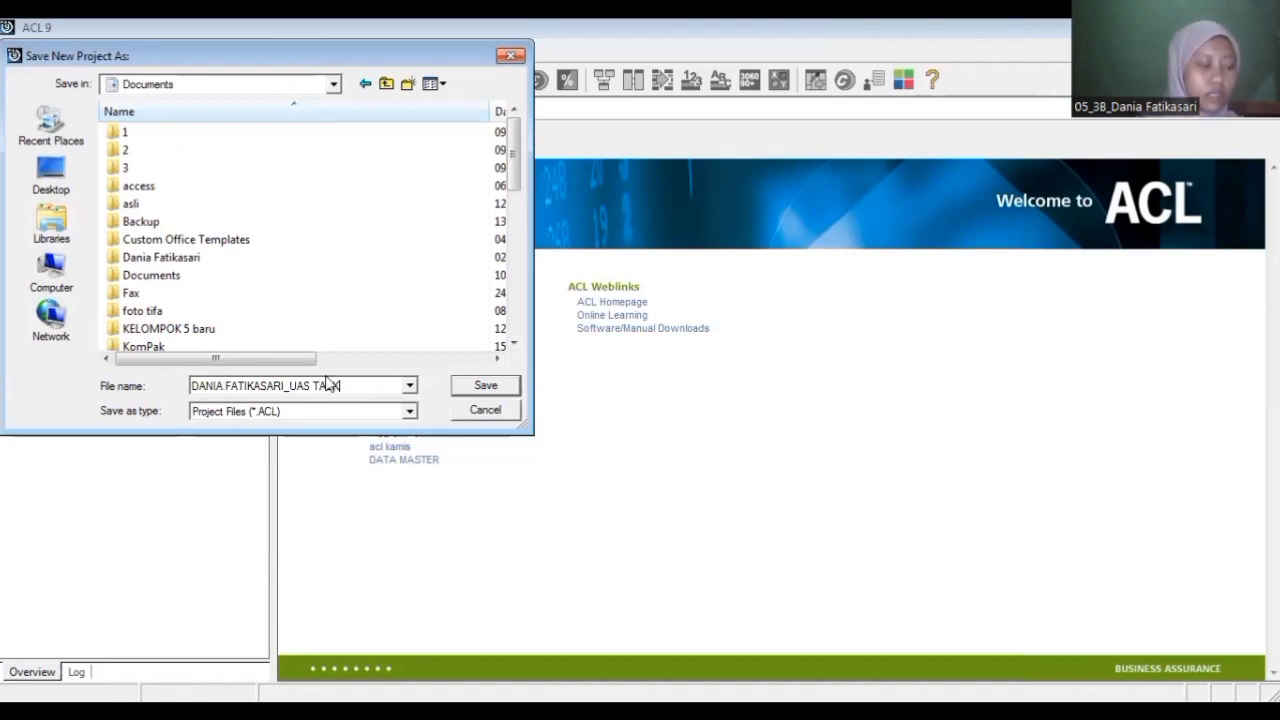
{"action": "left_click", "coordinate": [476, 388]}
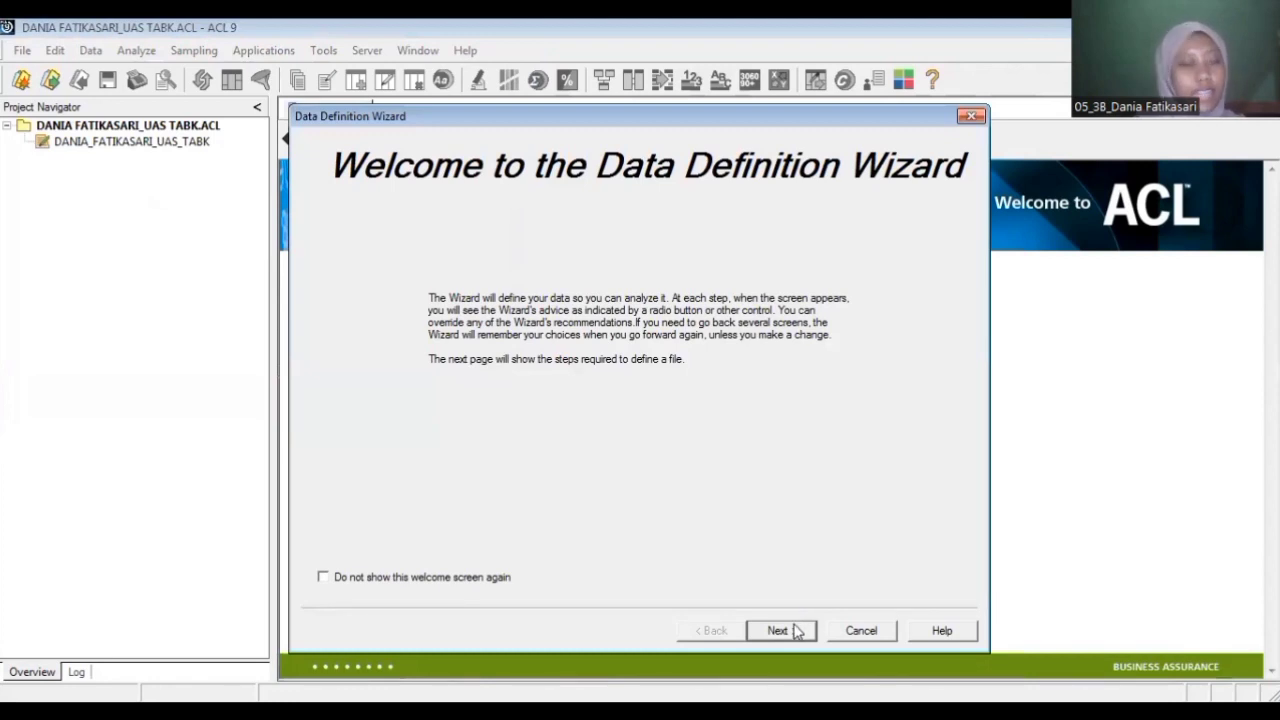
Step: Define a table from the disk file CUSTOMER.DBF in the Data ACL folder and save it as CUSTOMER
{"action": "left_click", "coordinate": [787, 630]}
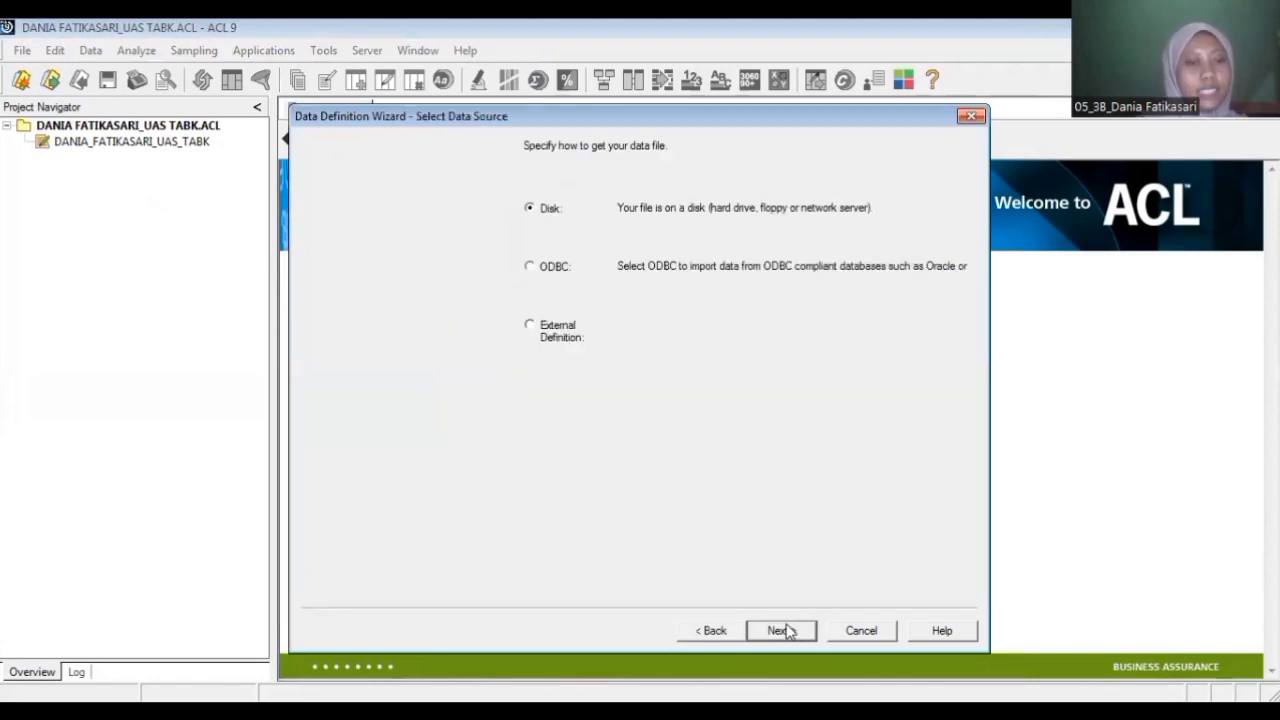
{"action": "left_click", "coordinate": [787, 630]}
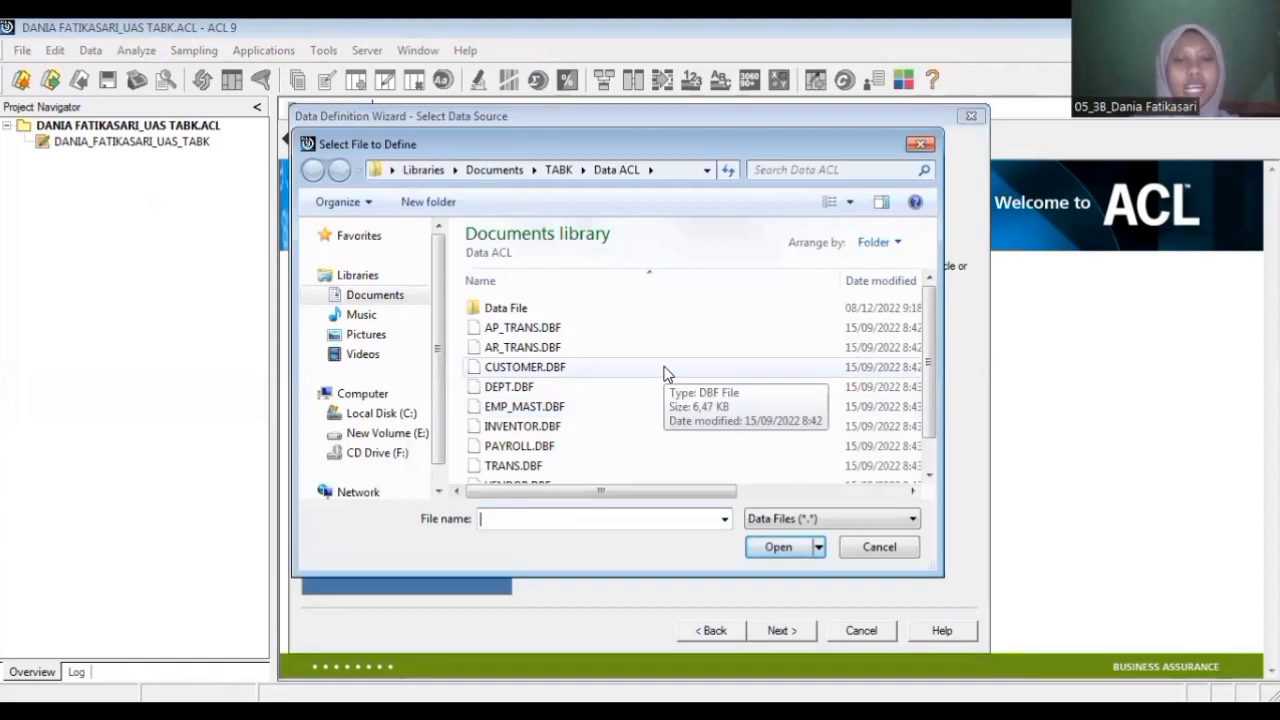
{"action": "left_click", "coordinate": [665, 372]}
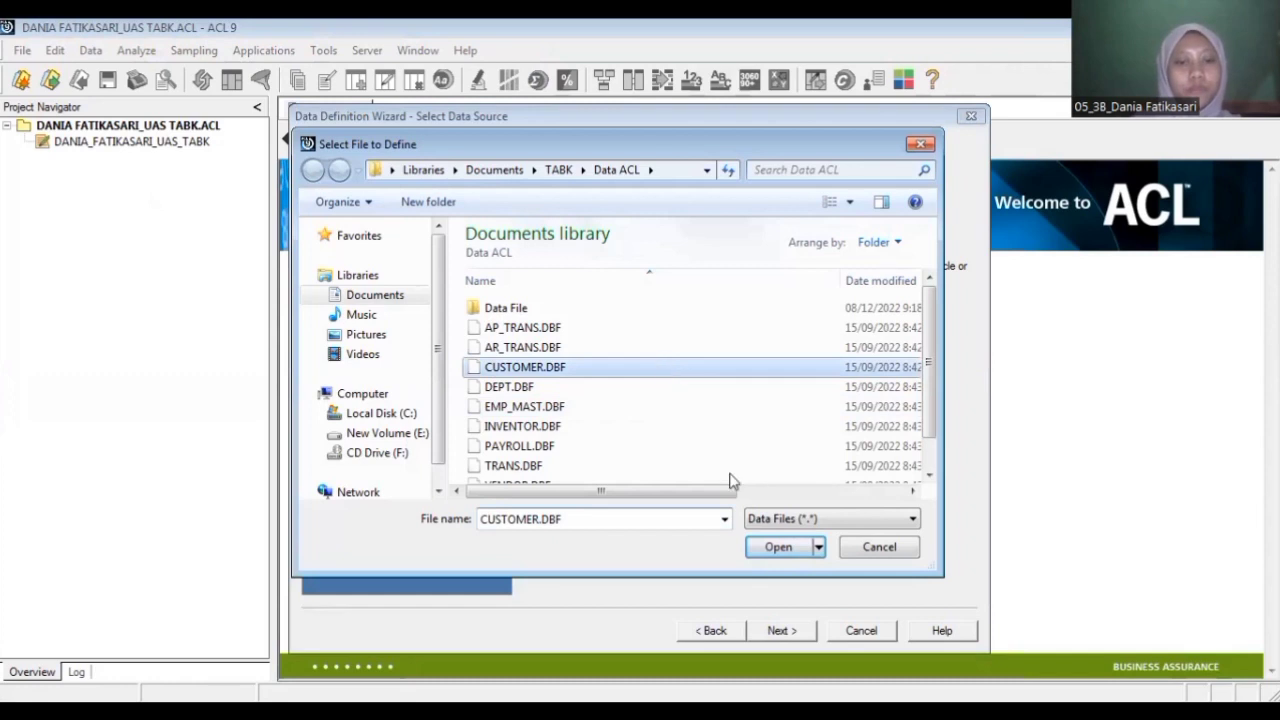
{"action": "left_click", "coordinate": [778, 632]}
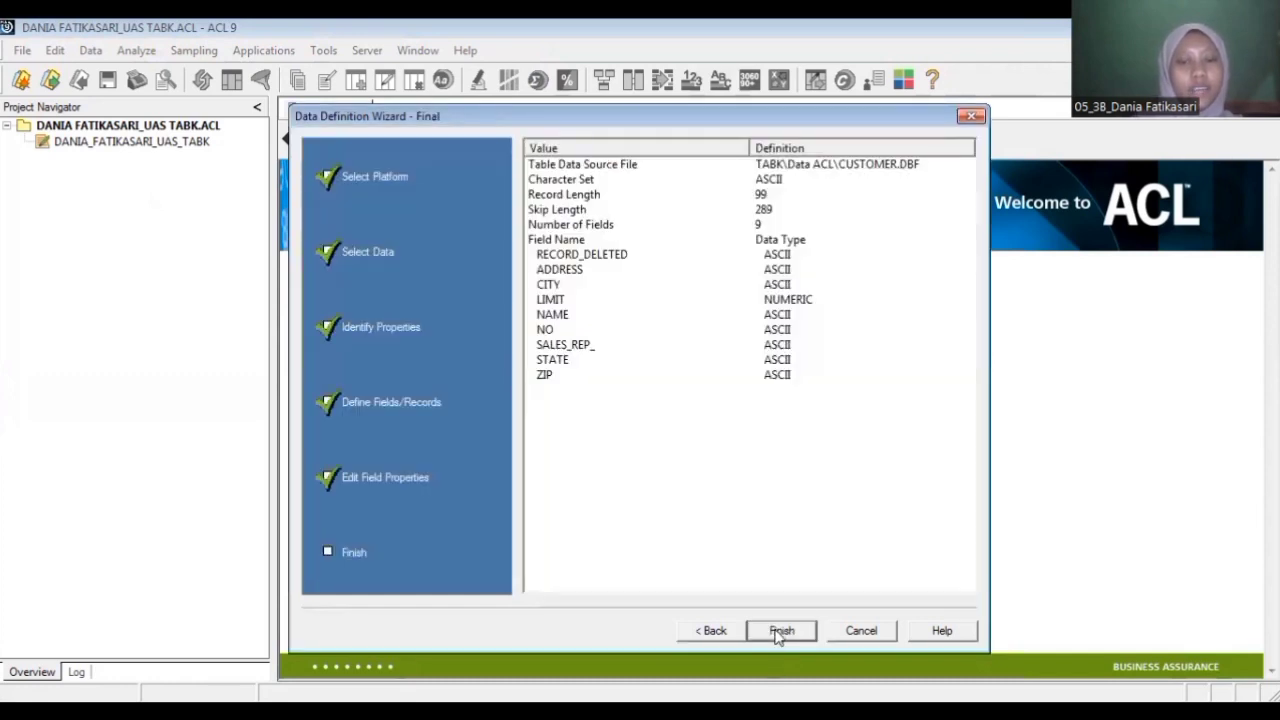
{"action": "left_click", "coordinate": [779, 636]}
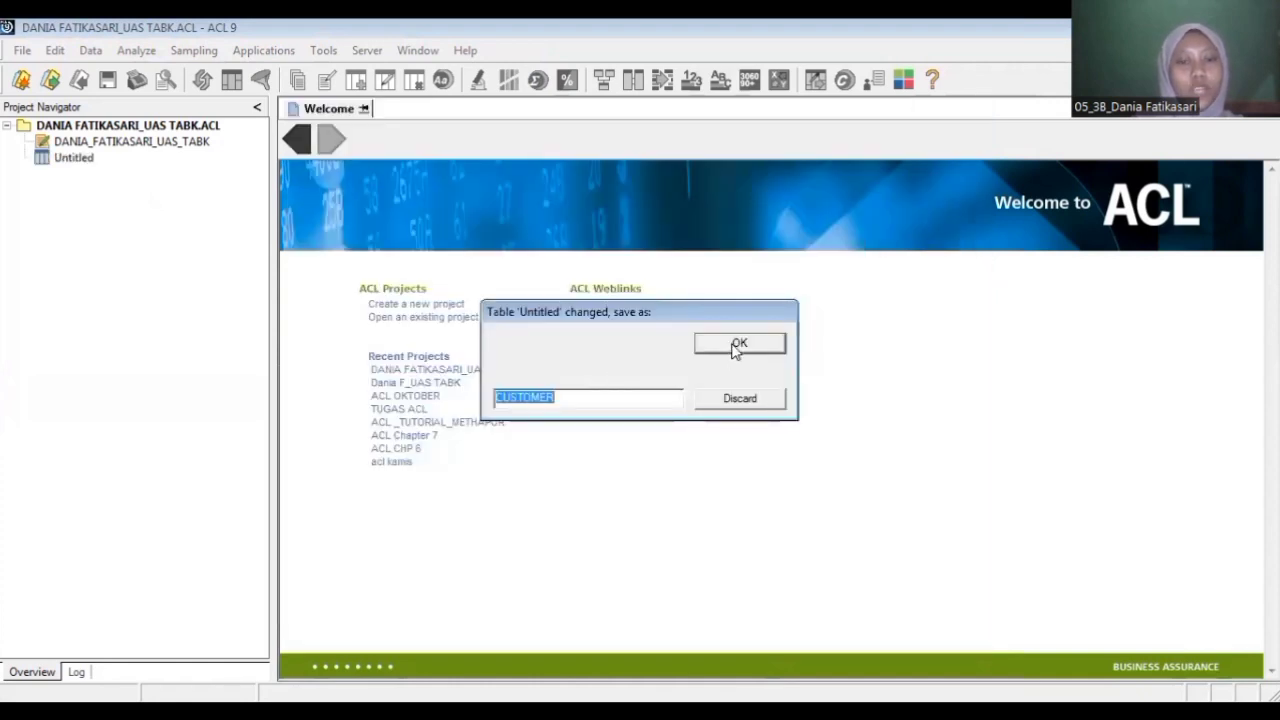
{"action": "left_click", "coordinate": [738, 344]}
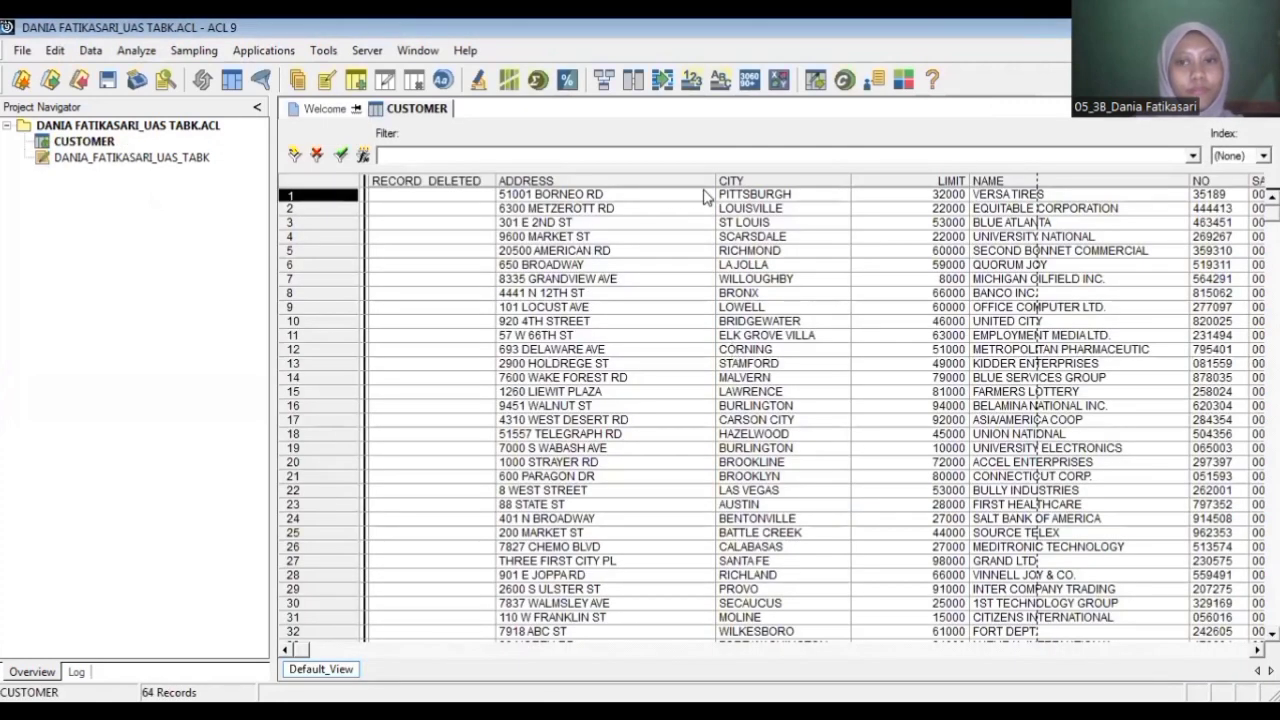
Step: Verify the data validity of all fields in the CUSTOMER table
{"action": "left_click", "coordinate": [704, 196]}
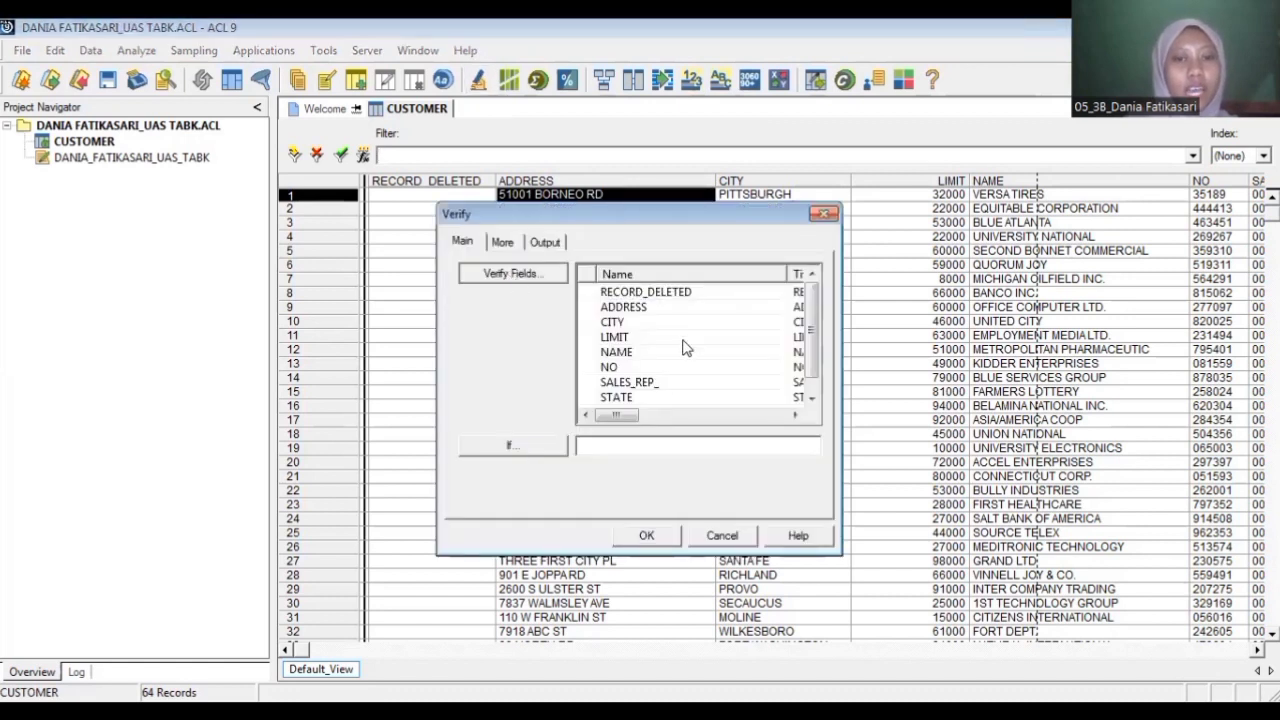
{"action": "left_click", "coordinate": [512, 273]}
{"action": "left_click", "coordinate": [690, 341]}
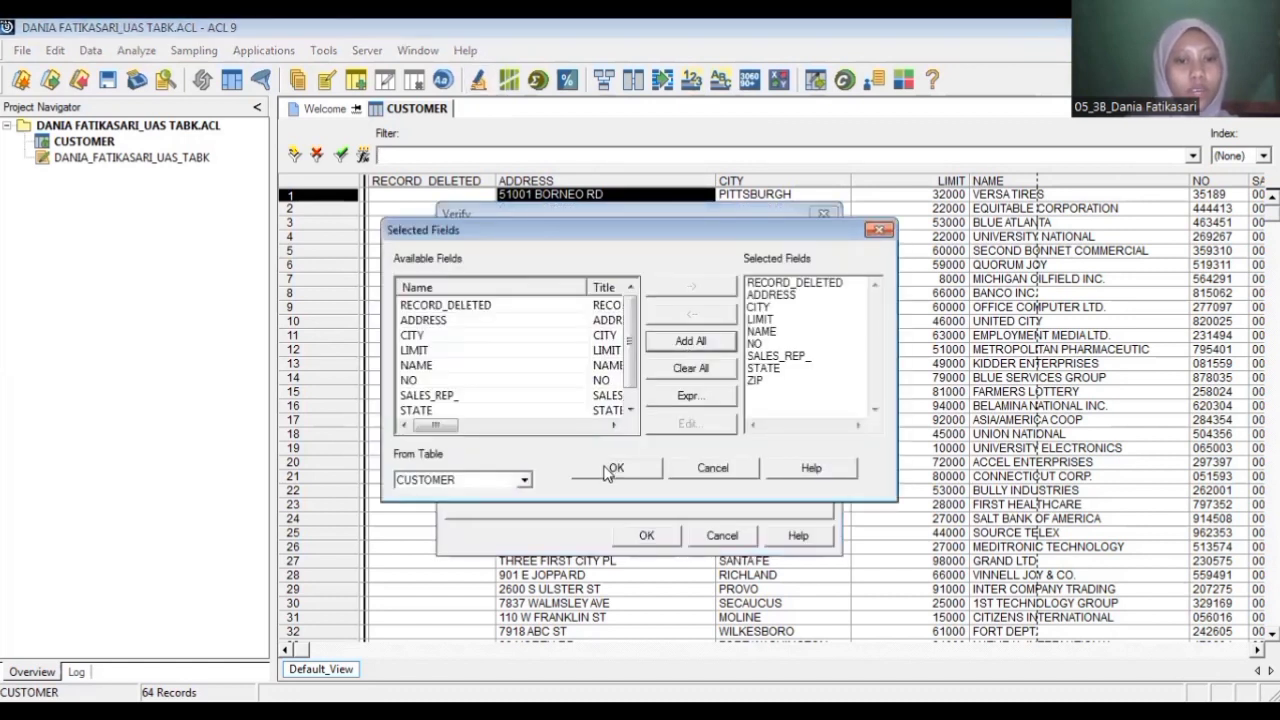
{"action": "left_click", "coordinate": [610, 469]}
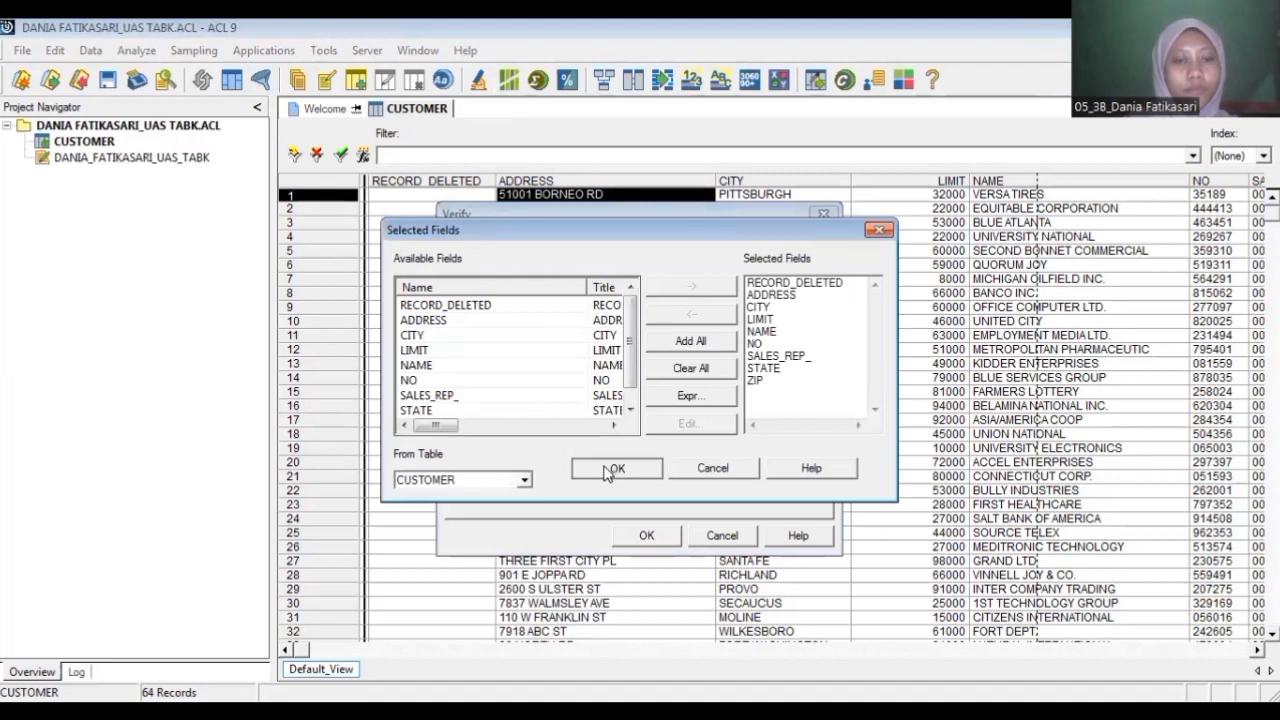
{"action": "left_click", "coordinate": [633, 540]}
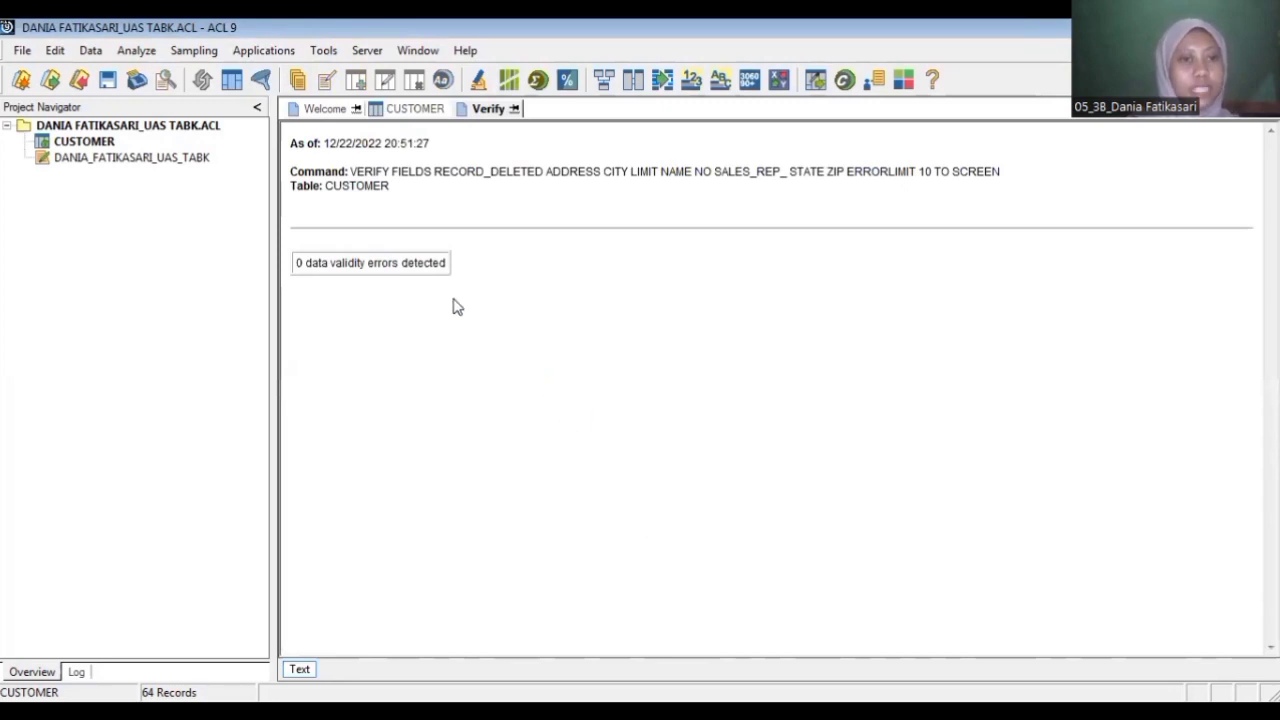
Step: Classify the CUSTOMER table on CITY with LIMIT as the subtotal field, sending the output to the screen
{"action": "left_click", "coordinate": [425, 114]}
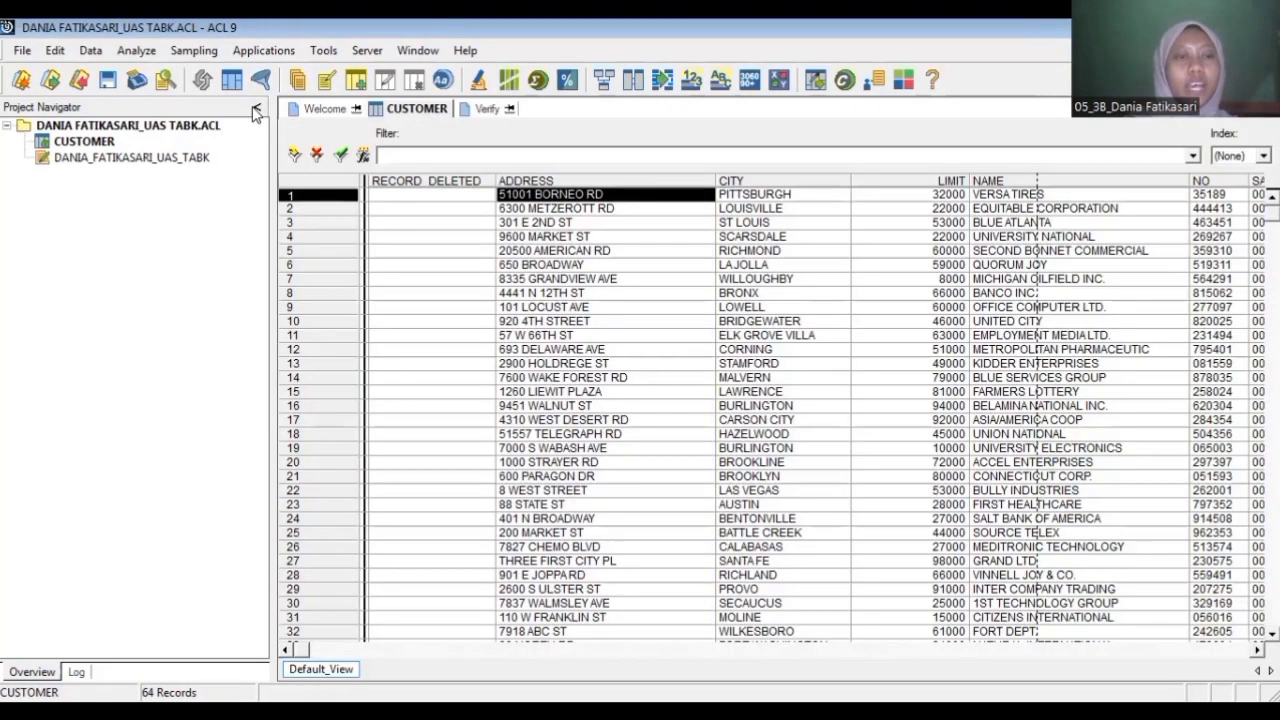
{"action": "left_click", "coordinate": [143, 54]}
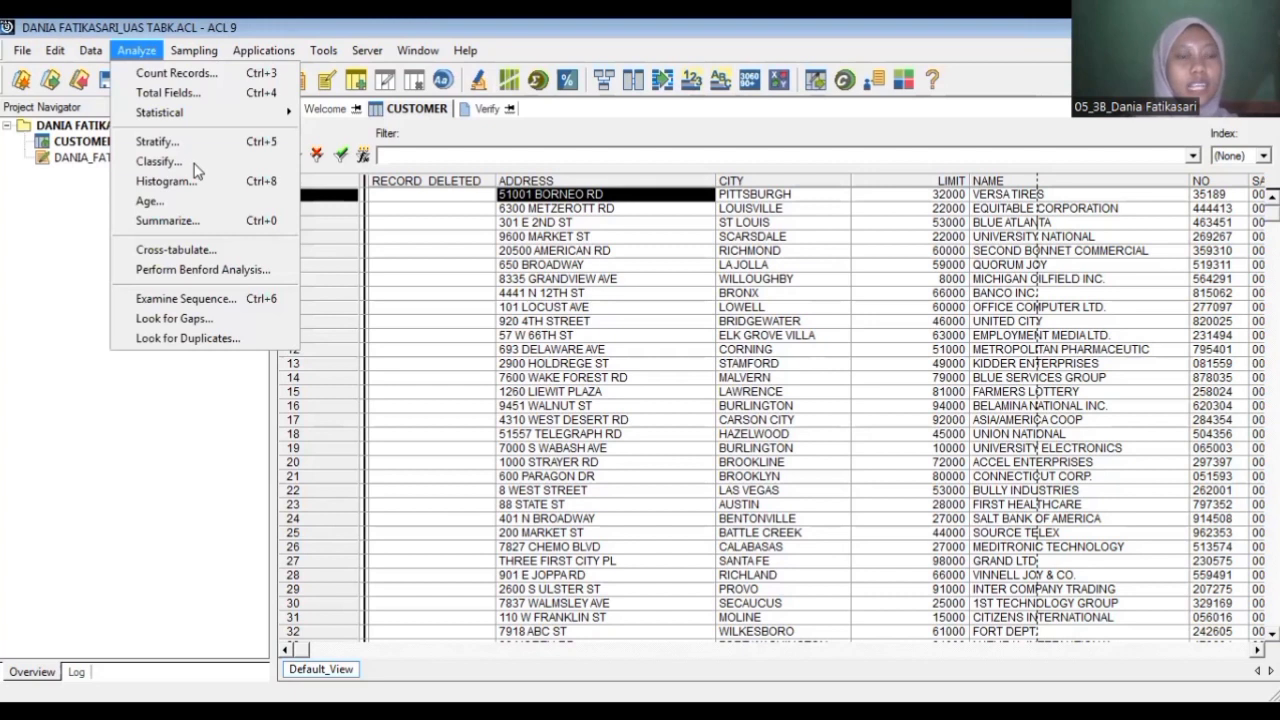
{"action": "left_click", "coordinate": [197, 170]}
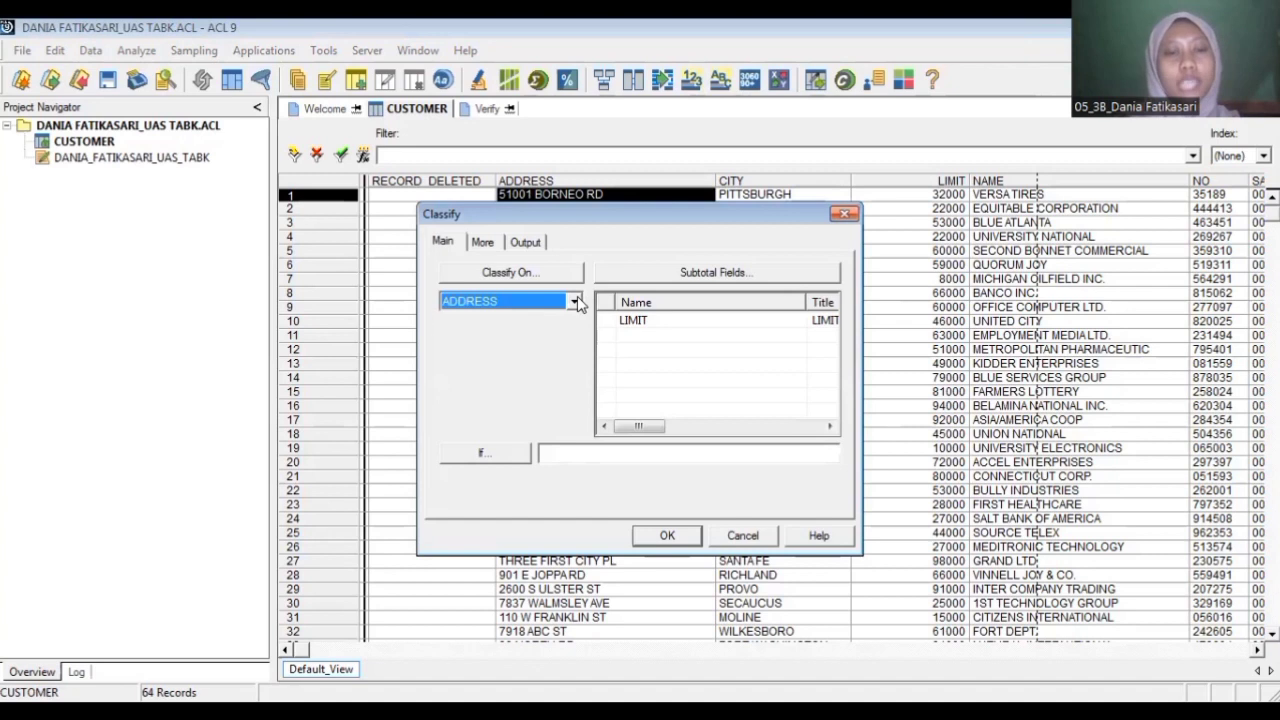
{"action": "left_click", "coordinate": [575, 301]}
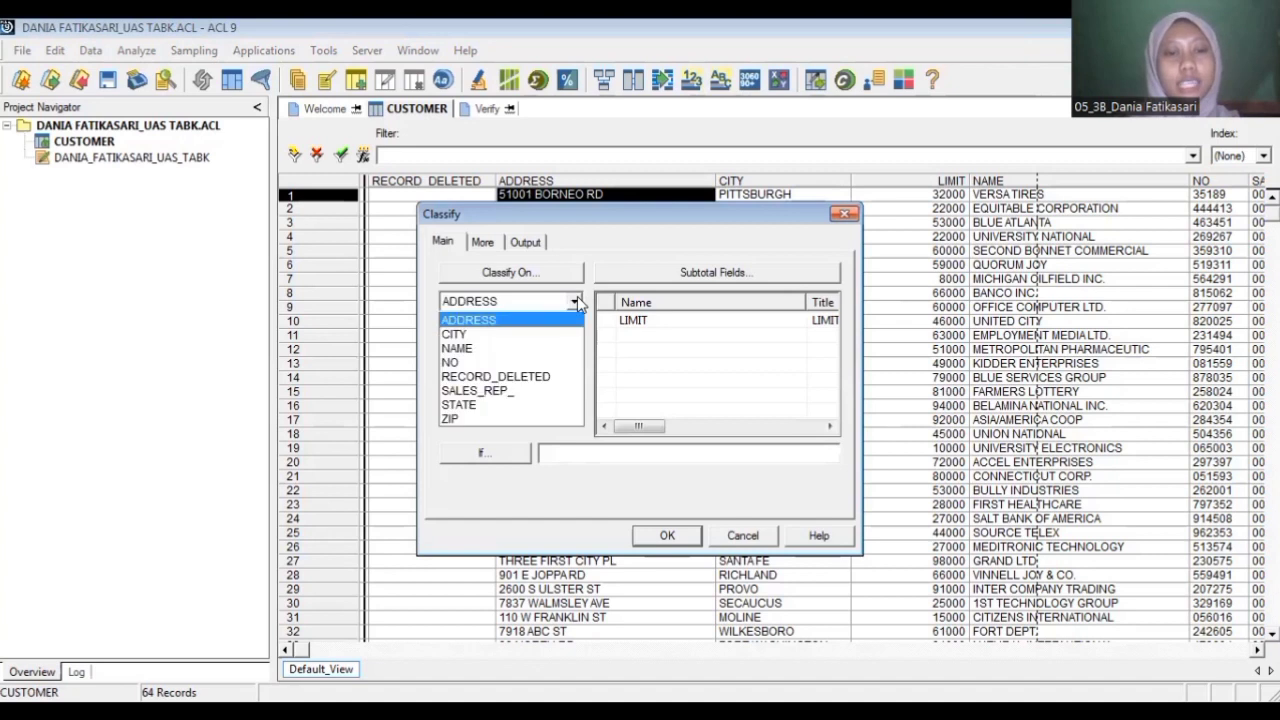
{"action": "left_click", "coordinate": [521, 340]}
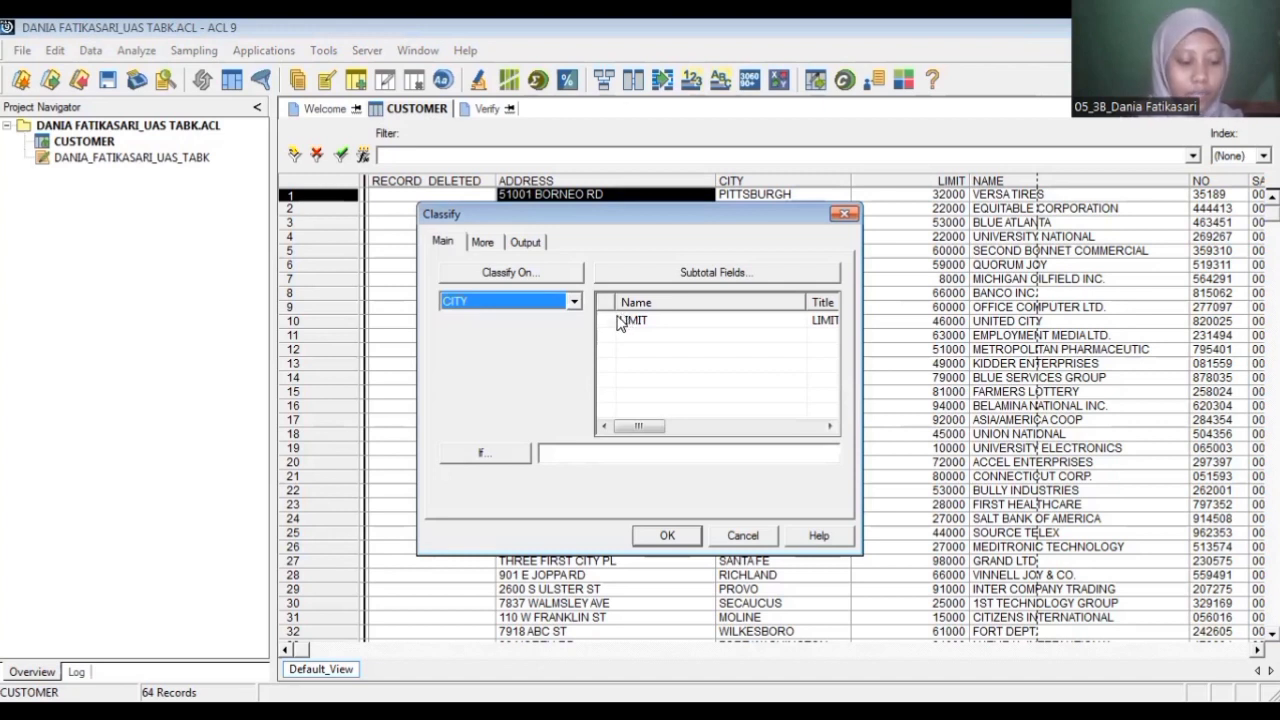
{"action": "left_click", "coordinate": [660, 326]}
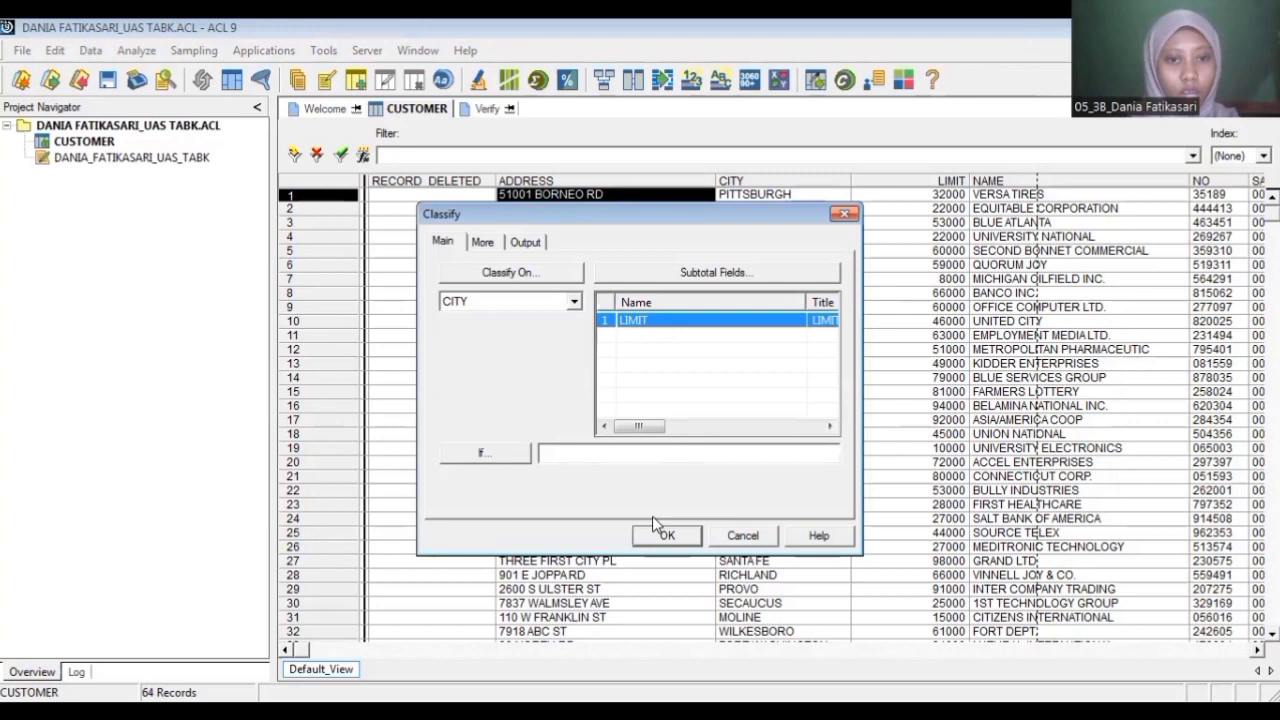
{"action": "left_click", "coordinate": [525, 242]}
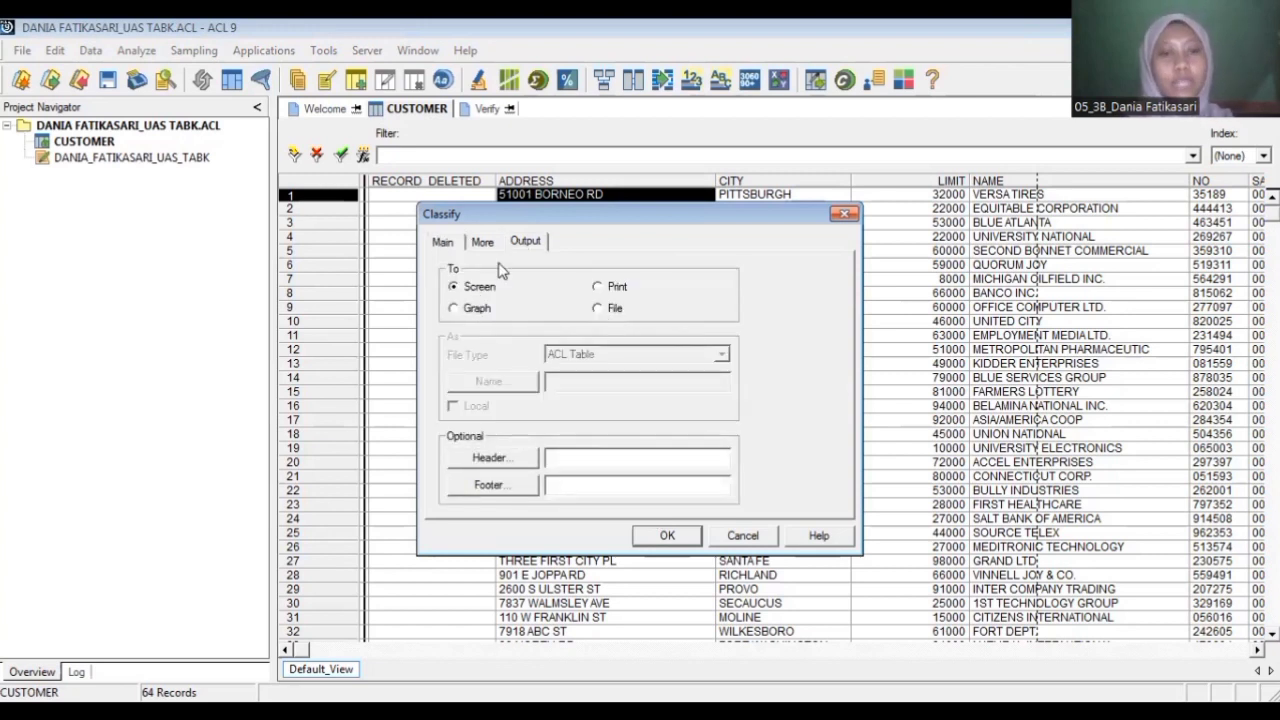
{"action": "left_click", "coordinate": [639, 535]}
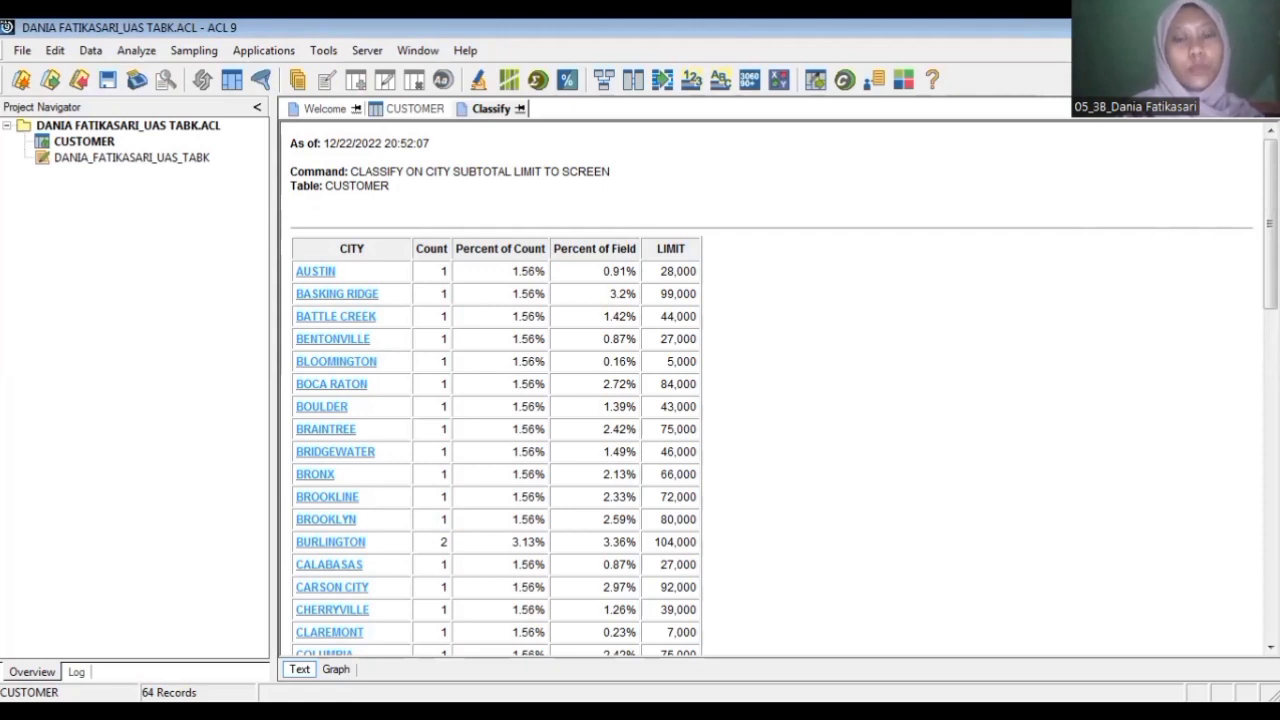
Step: Review the city classification by drilling down to the AUSTIN records, and clear the resulting filter
{"action": "left_click_drag", "start_coordinate": [1270, 223], "coordinate": [1270, 552]}
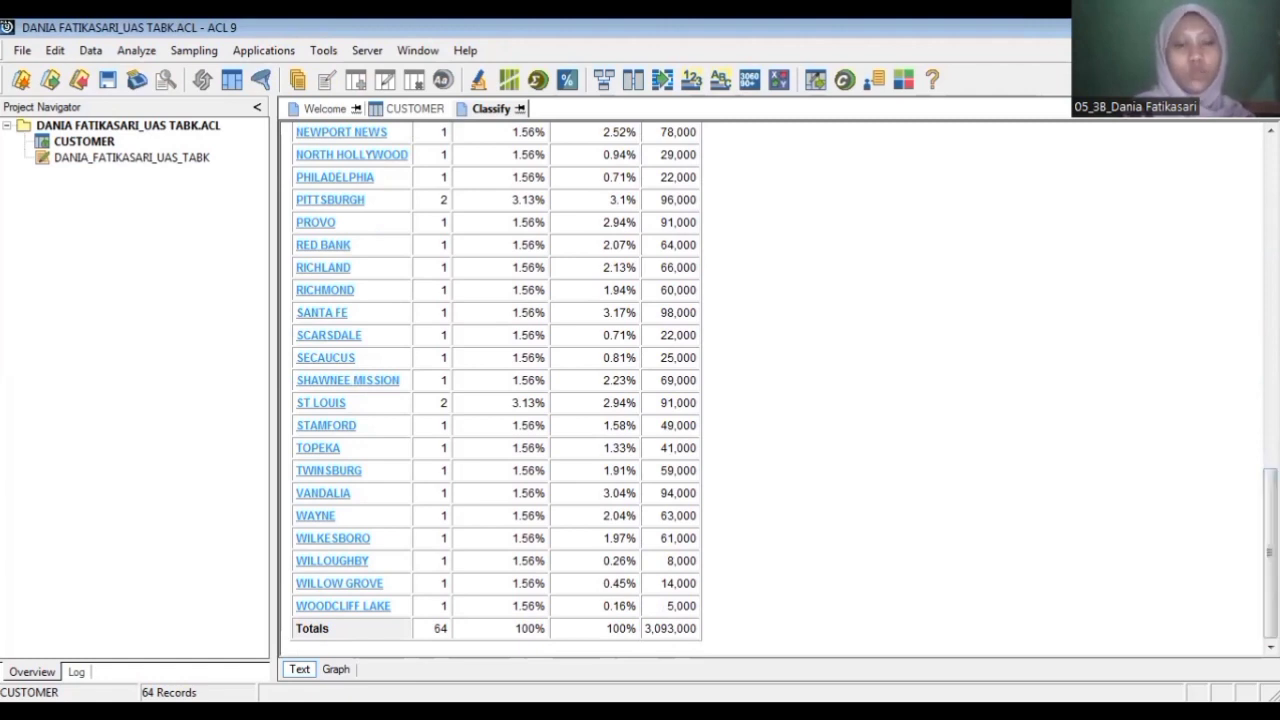
{"action": "left_click_drag", "start_coordinate": [1270, 552], "coordinate": [1270, 394]}
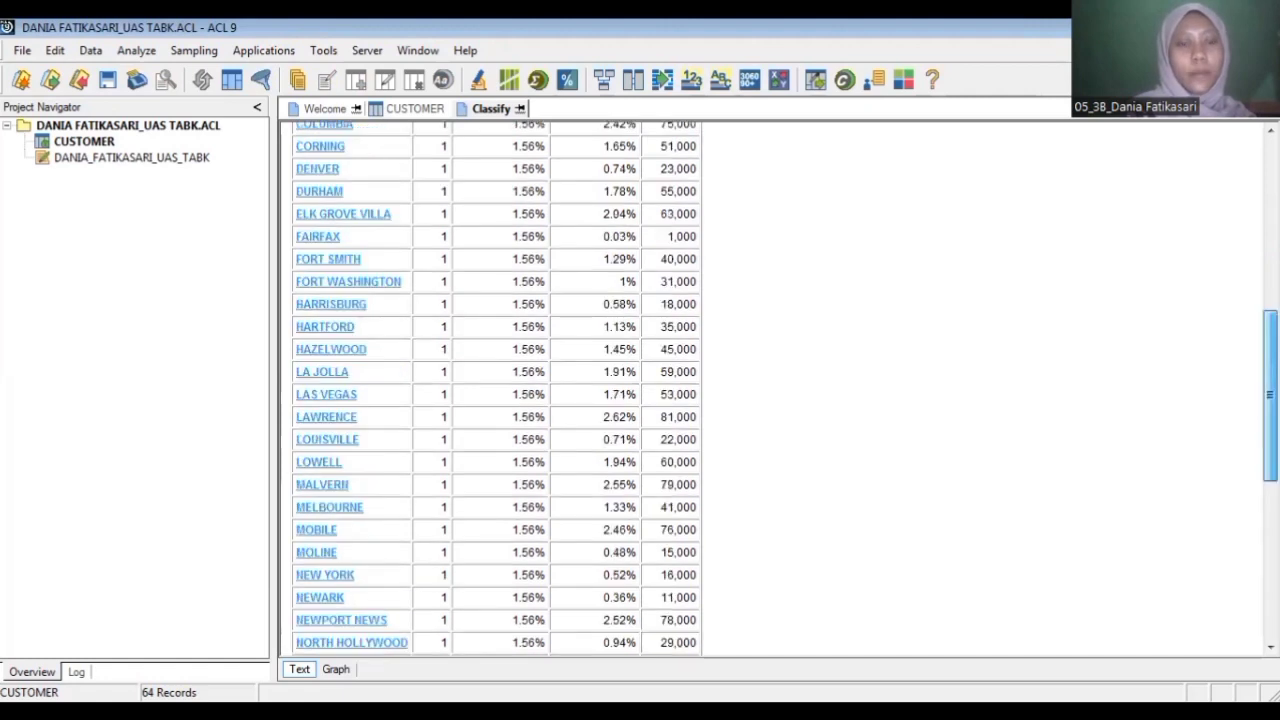
{"action": "scroll", "coordinate": [456, 260], "scroll_direction": "up", "scroll_amount": 8}
{"action": "scroll", "coordinate": [300, 280], "scroll_direction": "up", "scroll_amount": 2}
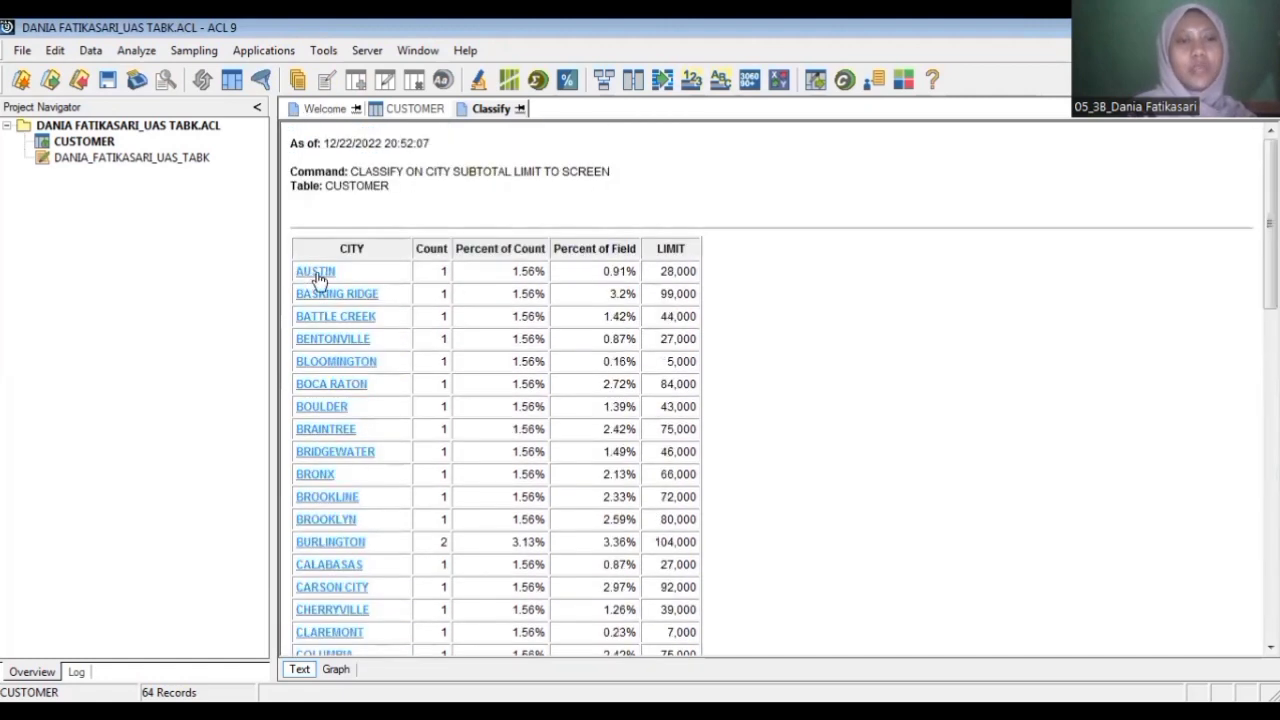
{"action": "left_click", "coordinate": [315, 271]}
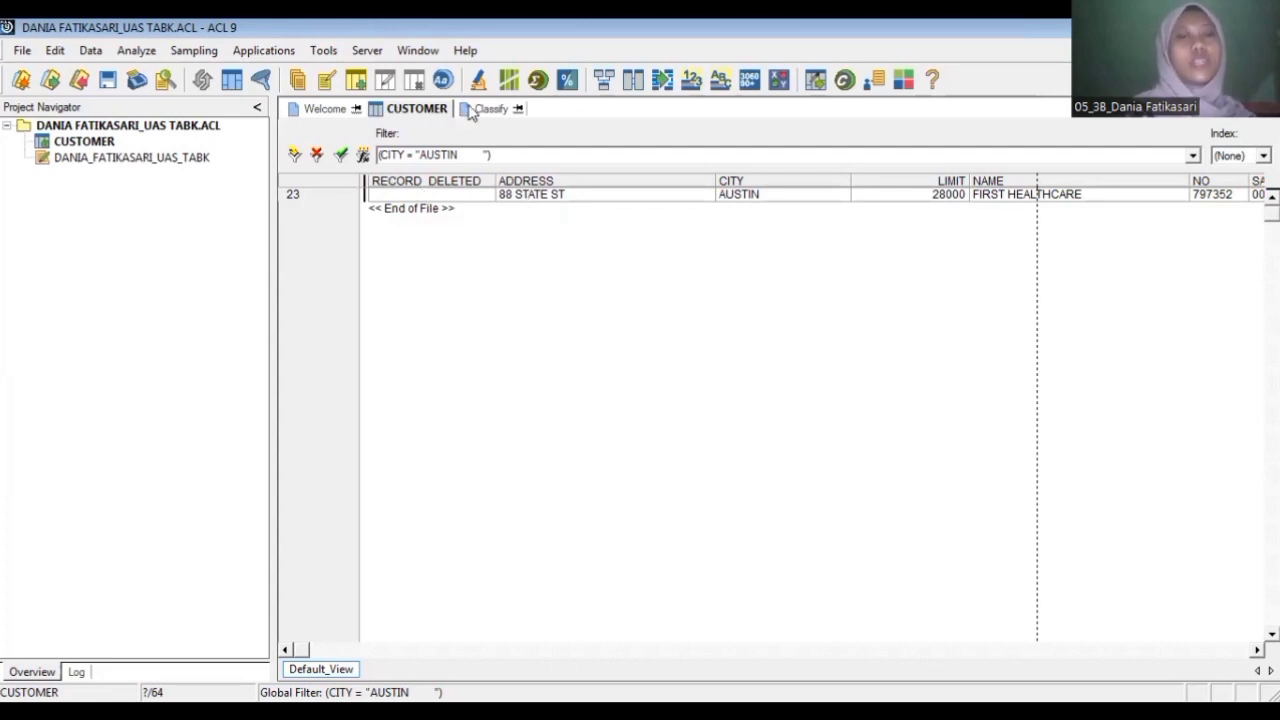
{"action": "left_click", "coordinate": [317, 156]}
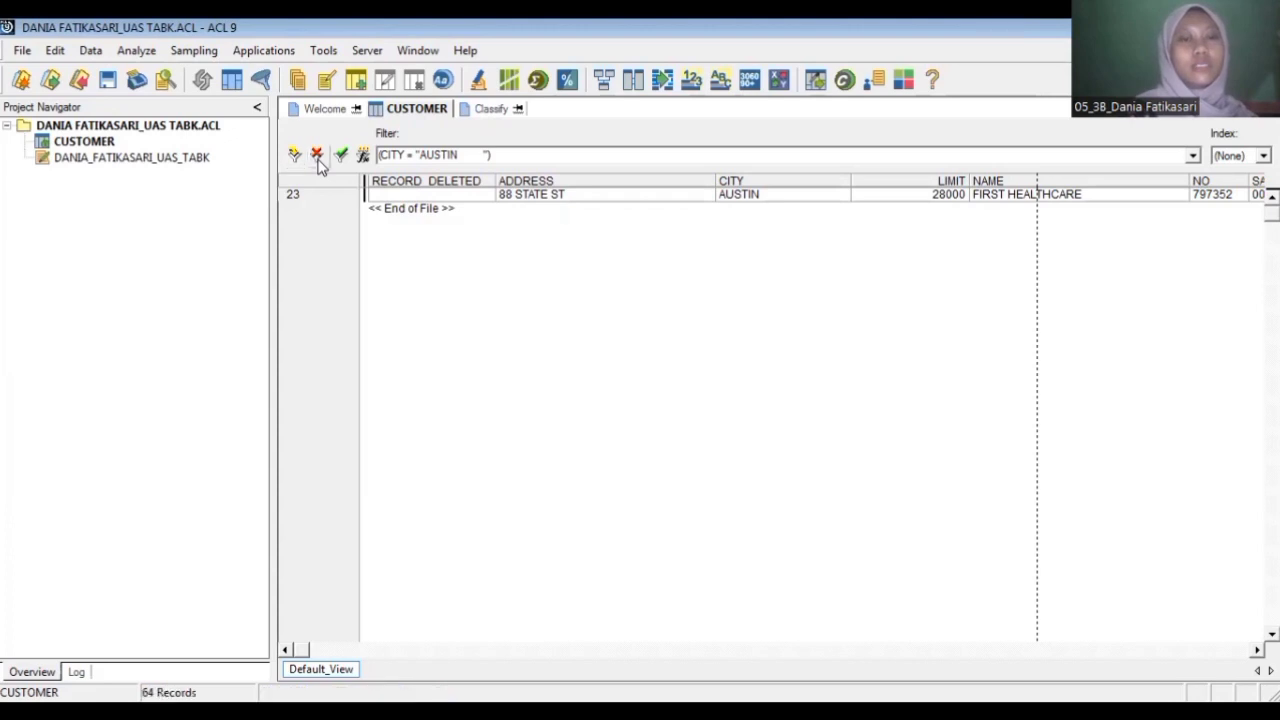